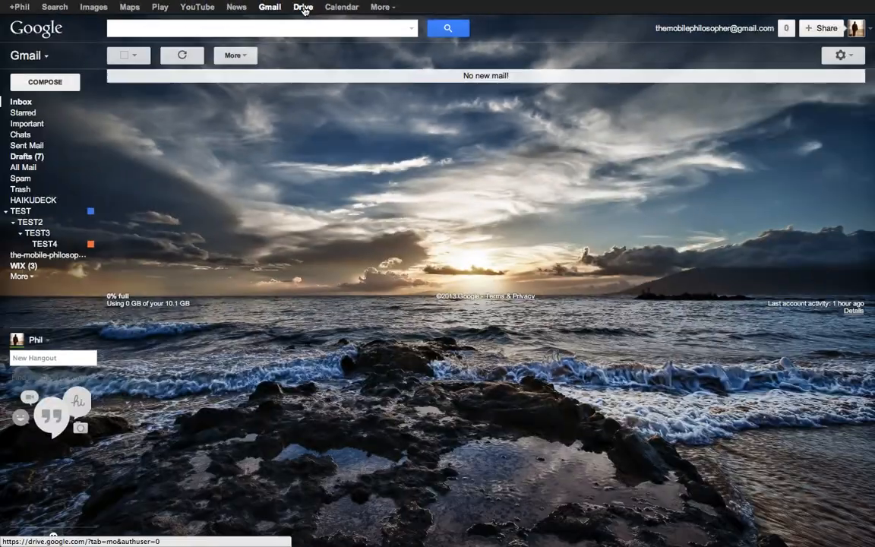
# Step: Switch from Gmail to Google Drive and create a folder named TEST1 in My Drive
pyautogui.click(303, 9)
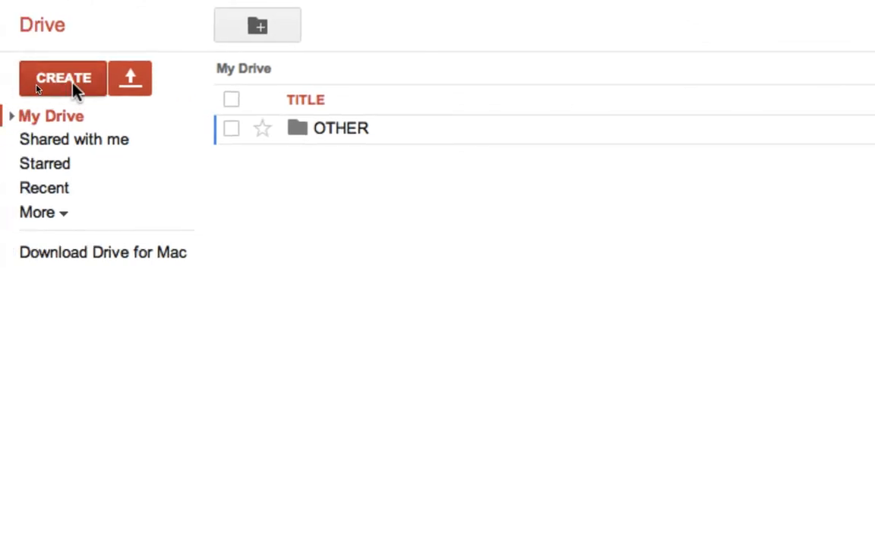
pyautogui.click(74, 85)
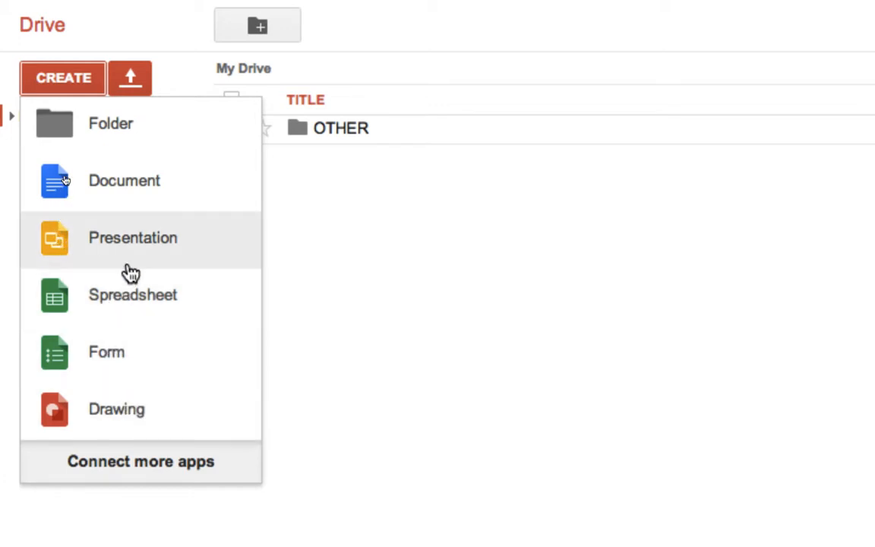
pyautogui.click(89, 127)
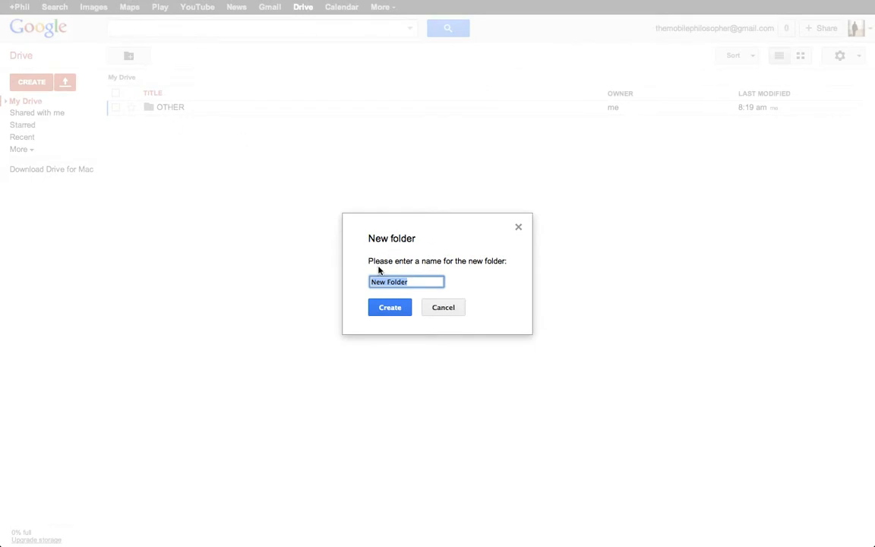
pyautogui.write('TEST1')
pyautogui.press('Return')
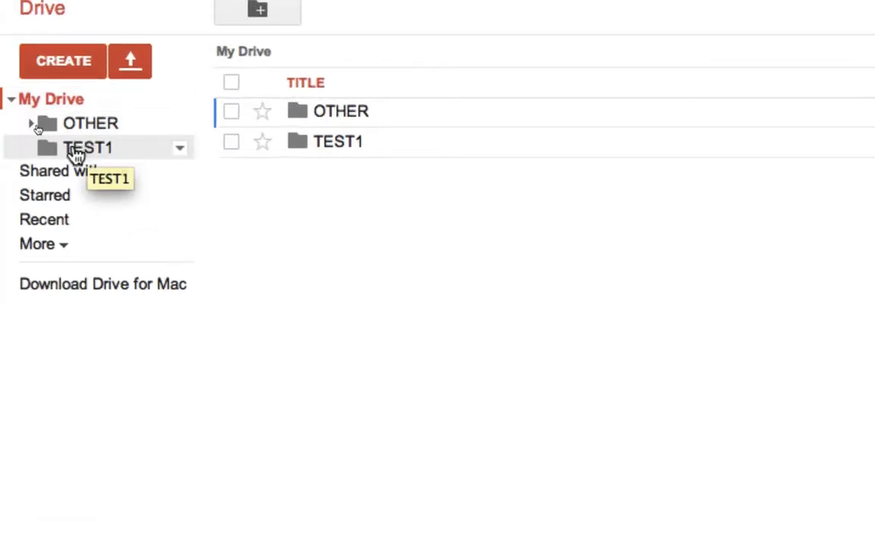
# Step: Create a second folder named TEST2 in My Drive
pyautogui.click(67, 70)
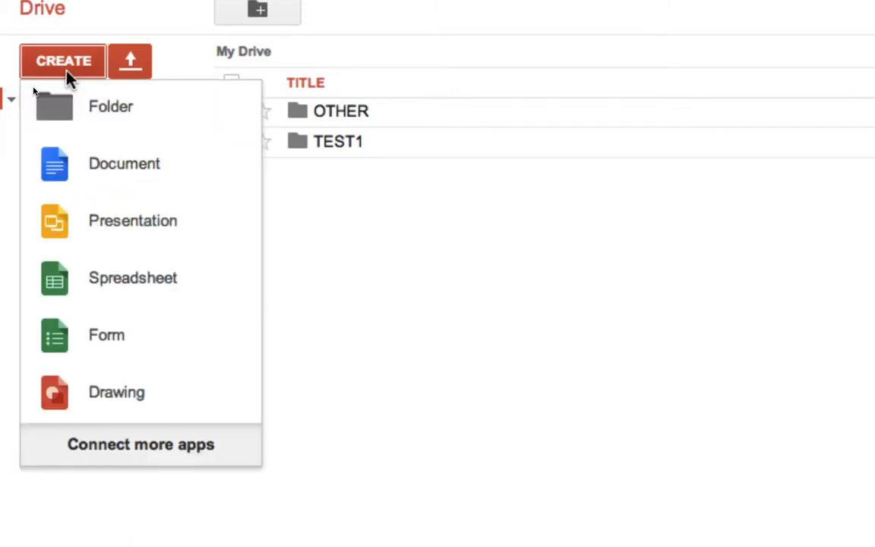
pyautogui.click(79, 104)
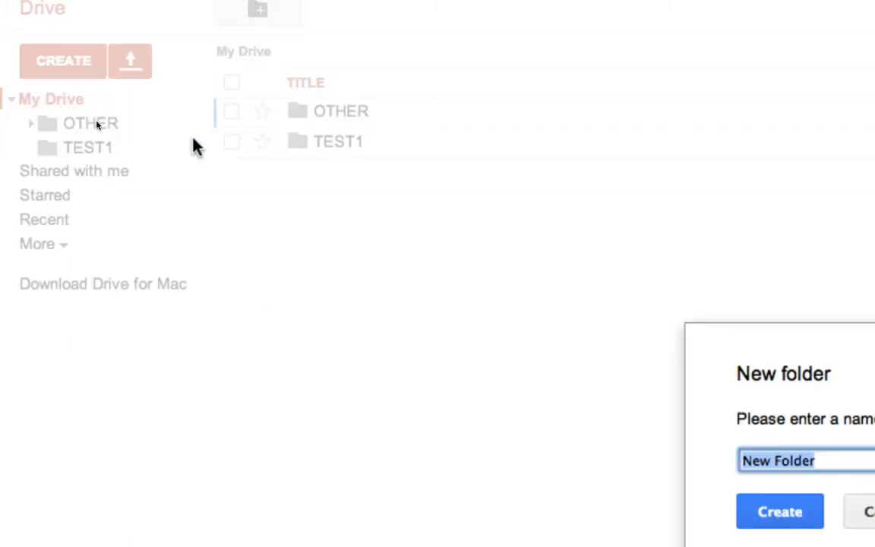
pyautogui.write('TEST2')
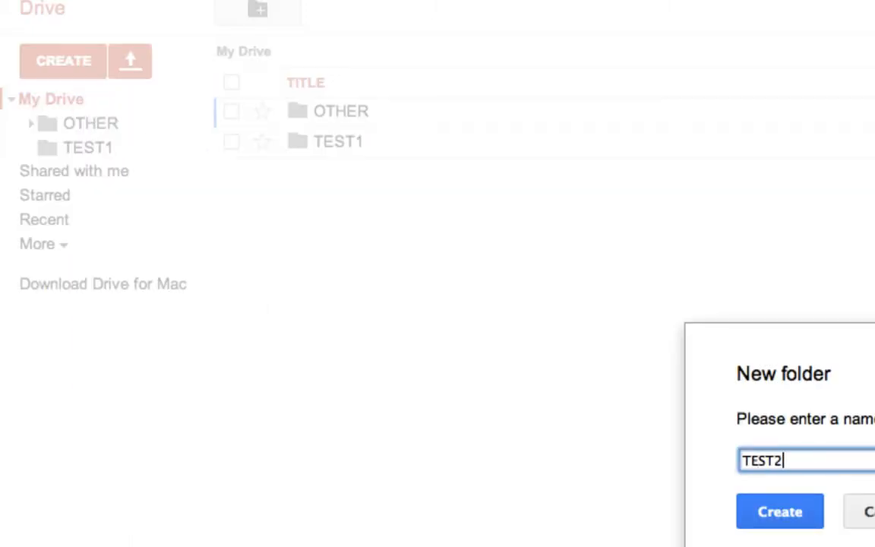
pyautogui.press('Return')
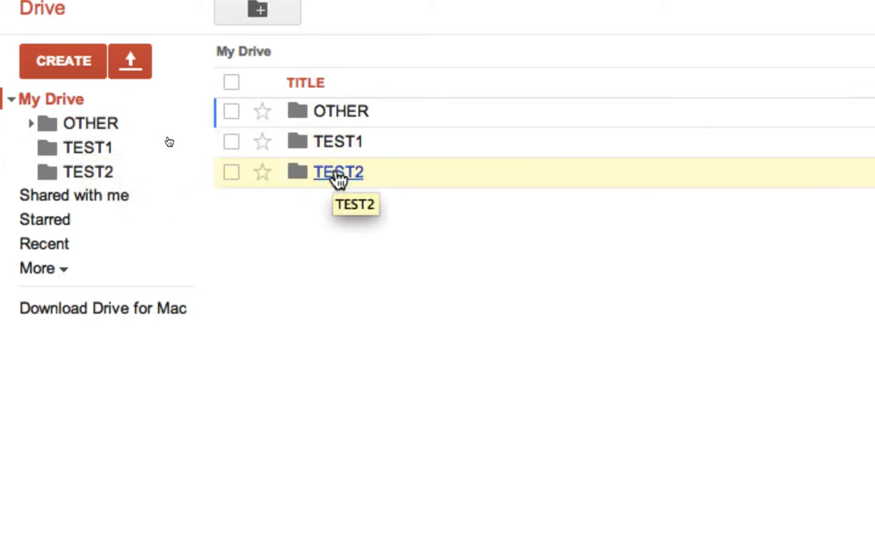
# Step: Move the TEST2 folder into TEST1 and expand TEST1 in the folder tree
pyautogui.moveTo(338, 179); pyautogui.dragTo(92, 156)
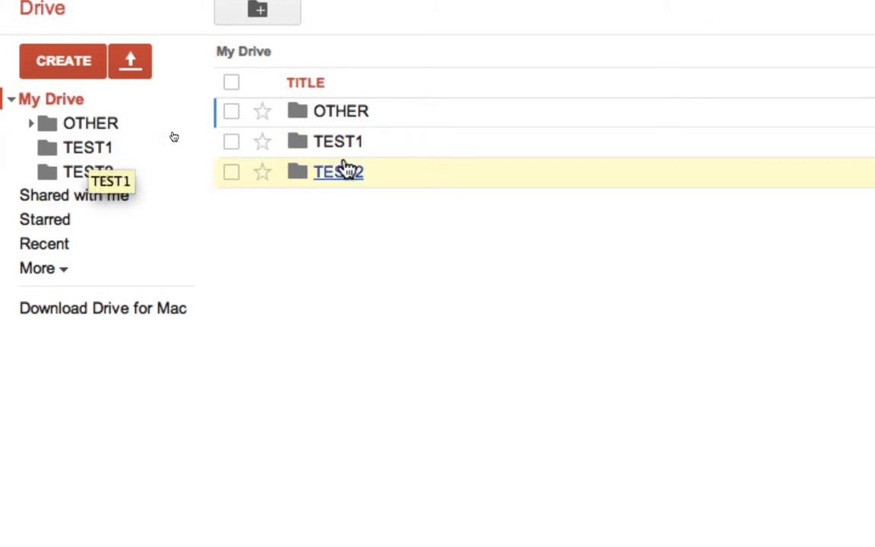
pyautogui.moveTo(328, 168); pyautogui.dragTo(139, 158)
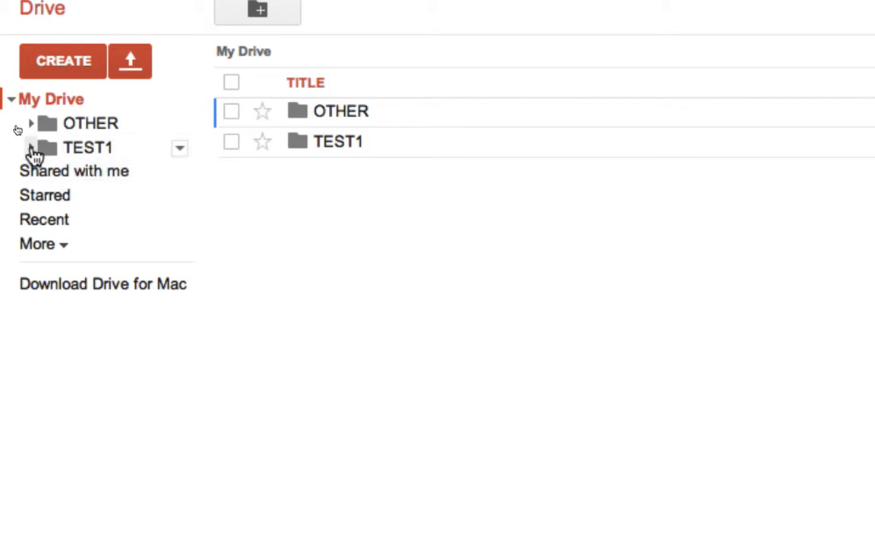
pyautogui.click(32, 149)
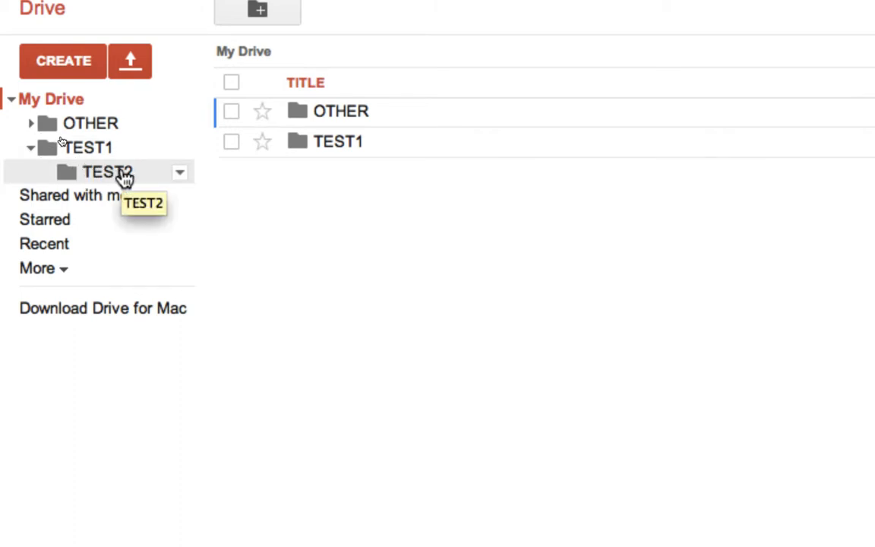
# Step: Create a subfolder named TEST3 inside TEST2 and expand TEST2 in the folder tree
pyautogui.click(180, 174)
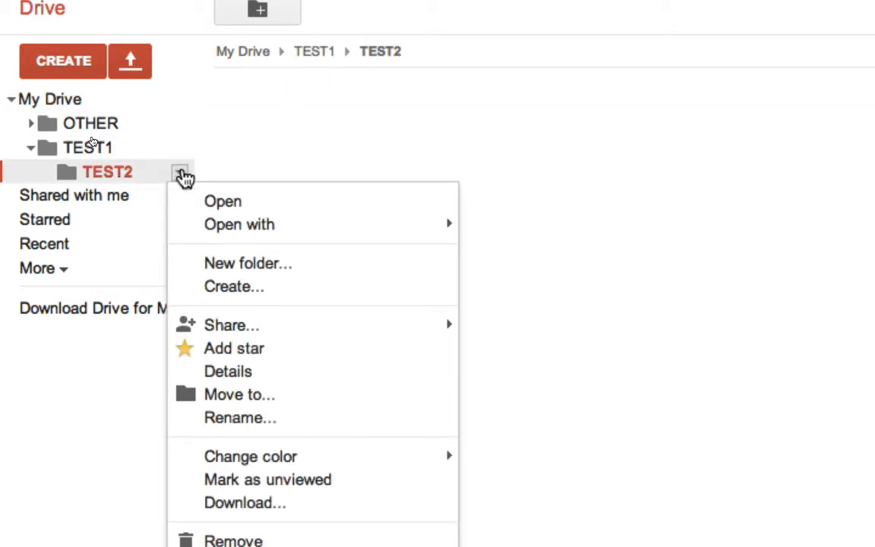
pyautogui.click(249, 264)
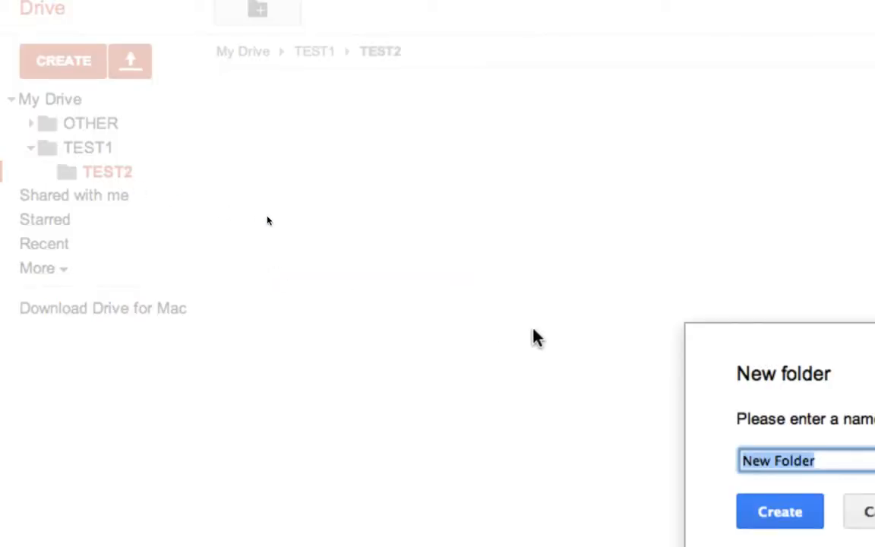
pyautogui.write('TSET')
pyautogui.press('BackSpace')
pyautogui.press('BackSpace')
pyautogui.press('BackSpace')
pyautogui.write('EST')
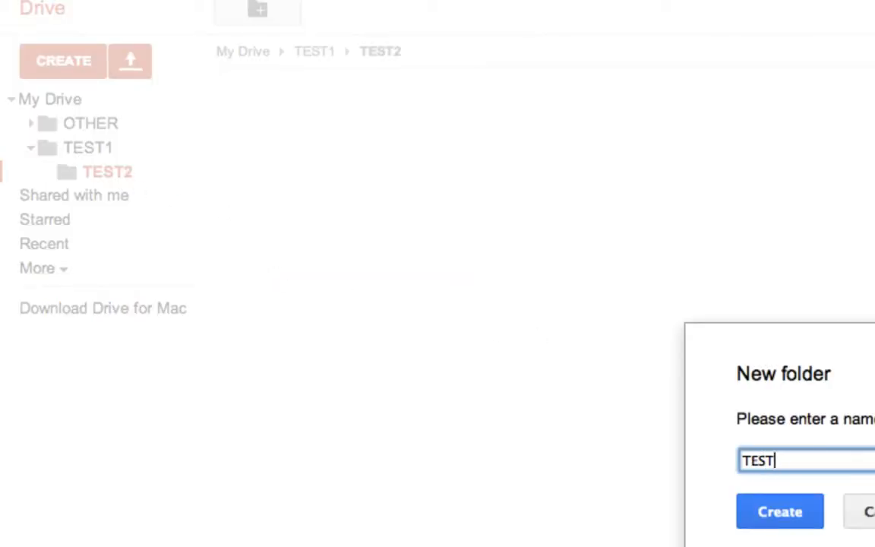
pyautogui.write('3')
pyautogui.press('Return')
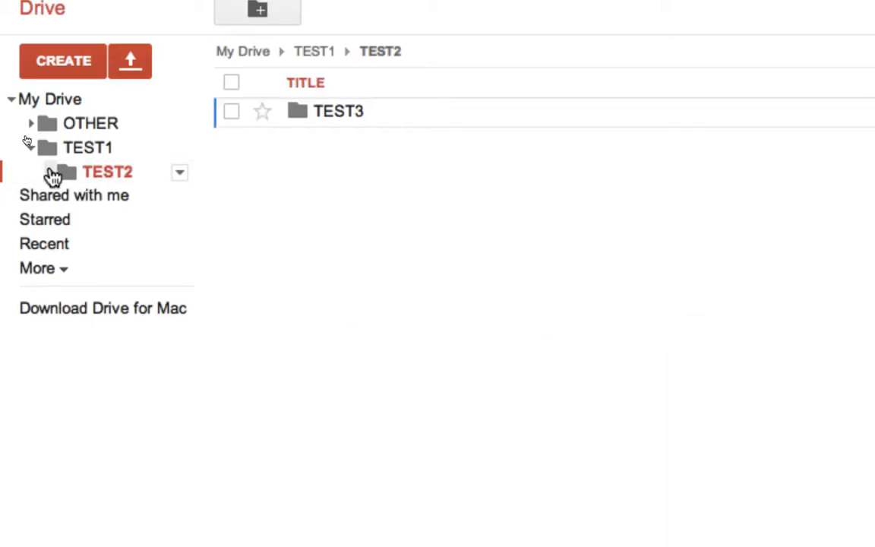
pyautogui.click(50, 172)
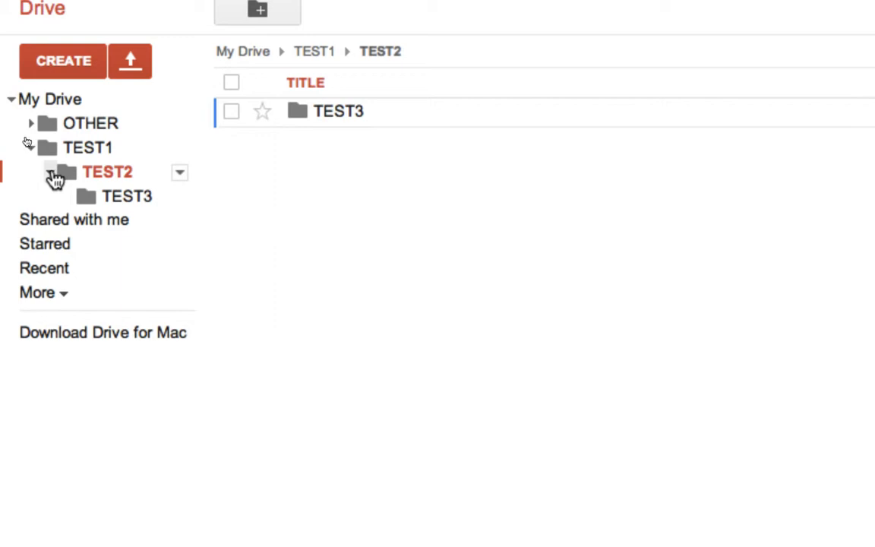
# Step: Change the TEST2 folder's color to red and open the list of starred items
pyautogui.click(180, 174)
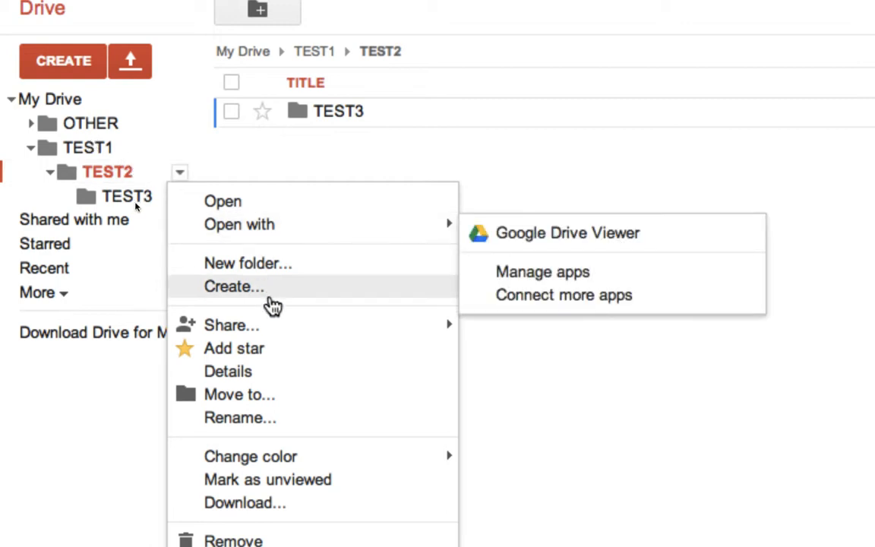
pyautogui.moveTo(287, 458)
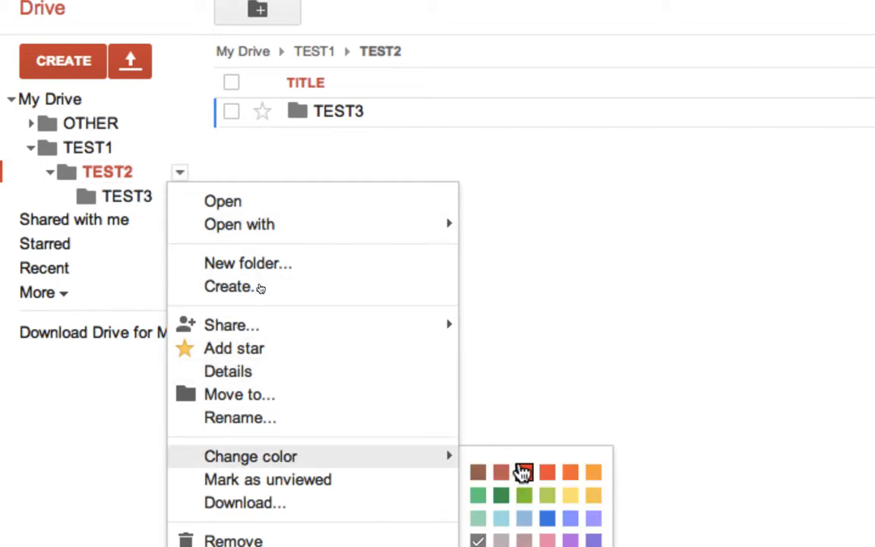
pyautogui.click(523, 472)
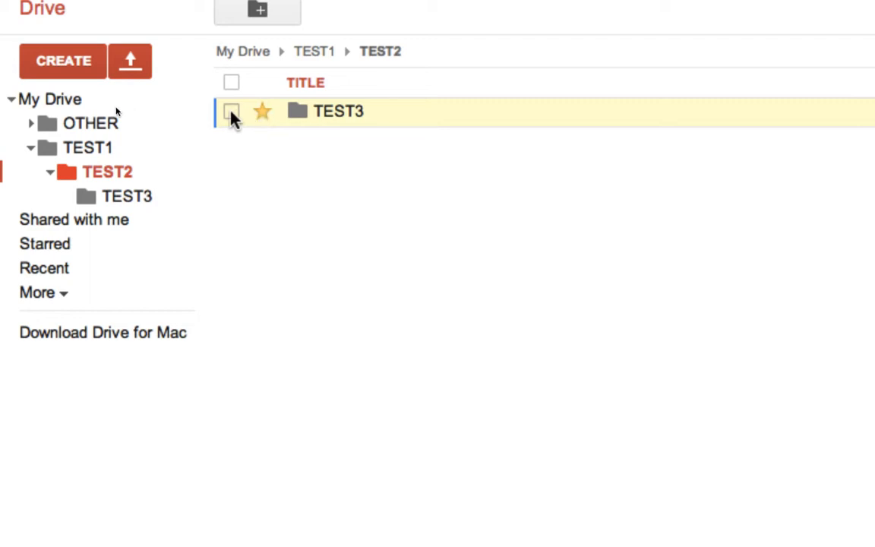
pyautogui.click(47, 250)
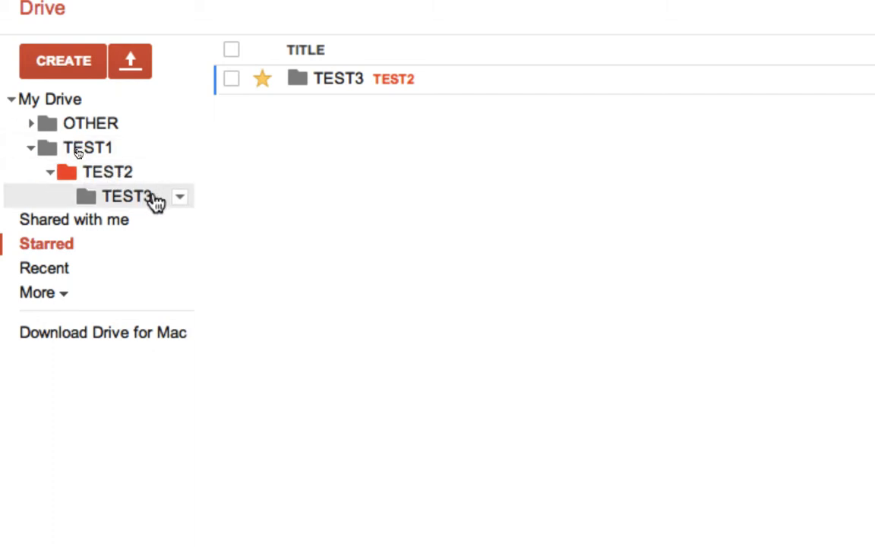
# Step: Move the TEST3 folder out of TEST2 so it sits directly inside TEST1
pyautogui.click(188, 199)
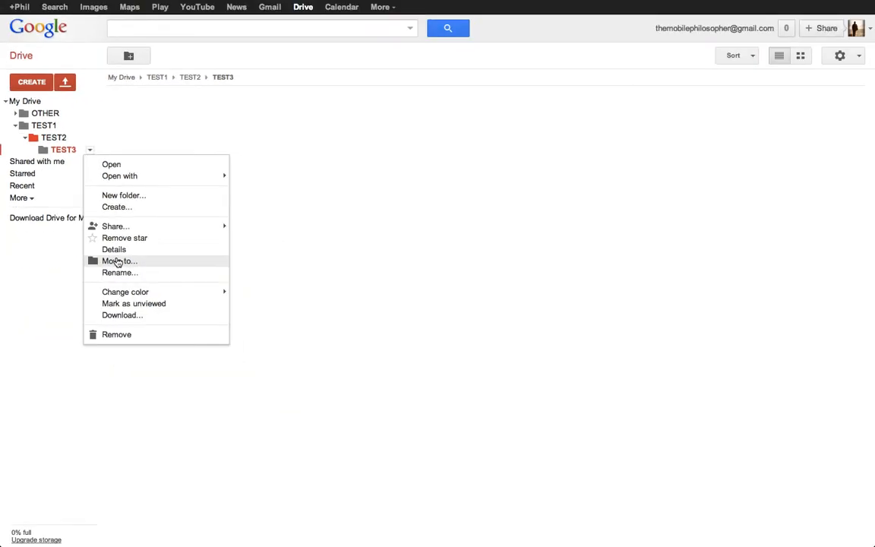
pyautogui.click(118, 261)
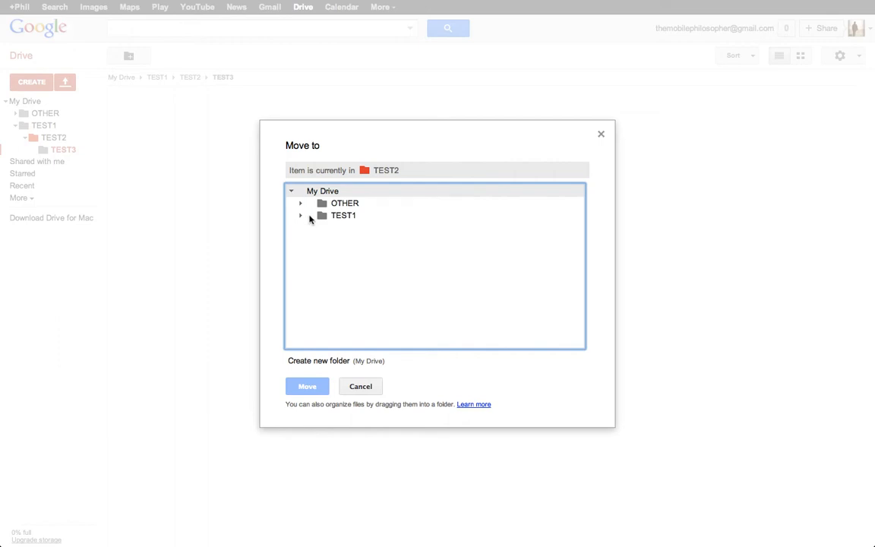
pyautogui.click(309, 218)
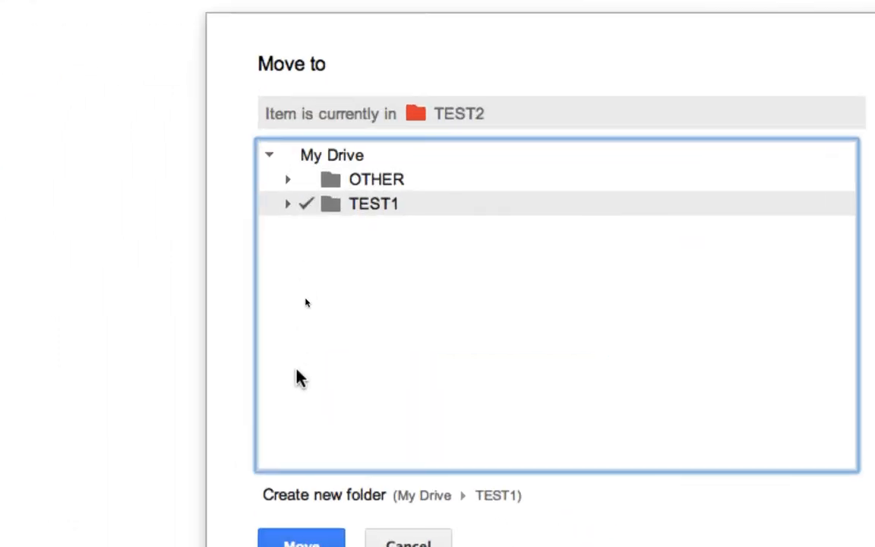
pyautogui.click(303, 540)
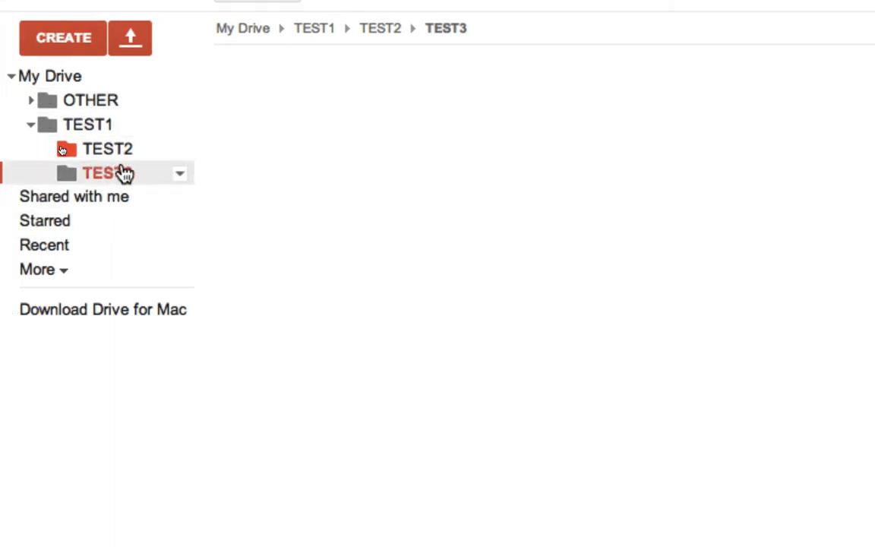
# Step: Create a new text document in the TEST3 folder and name it TEST111
pyautogui.click(76, 40)
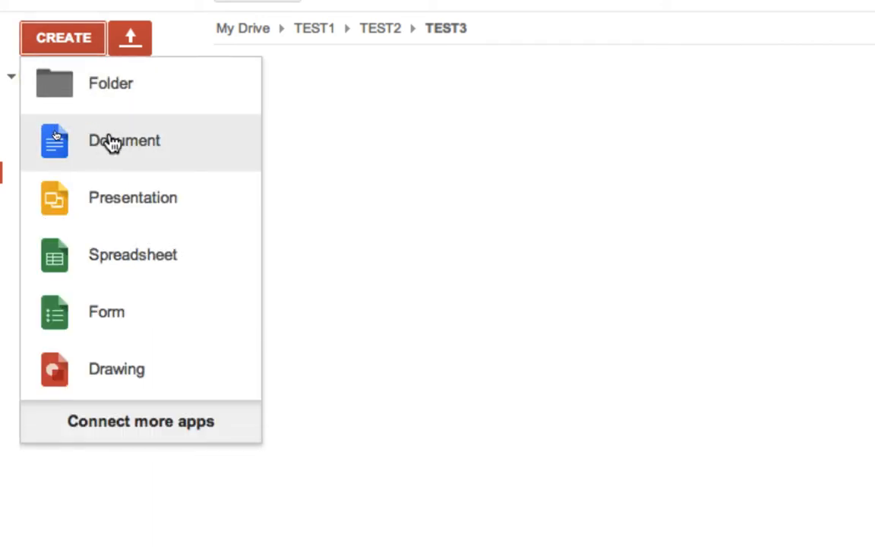
pyautogui.click(110, 141)
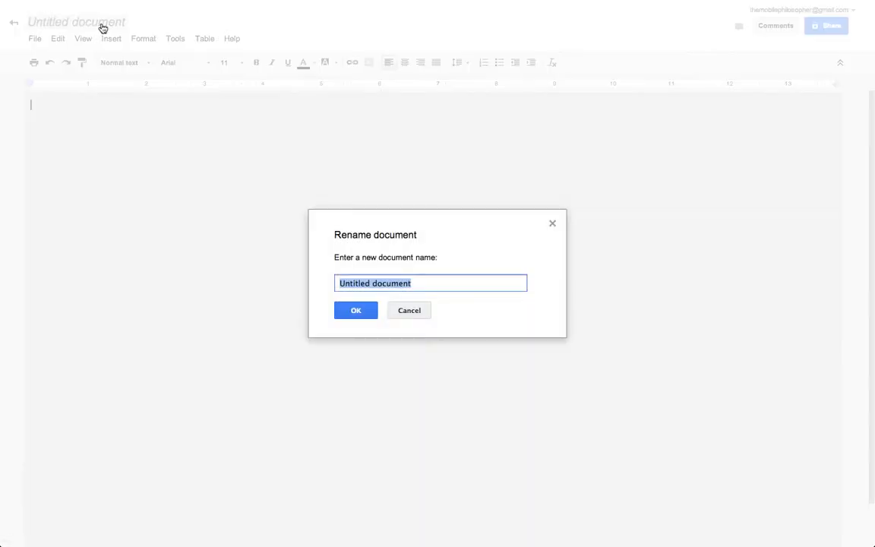
pyautogui.write('TEST')
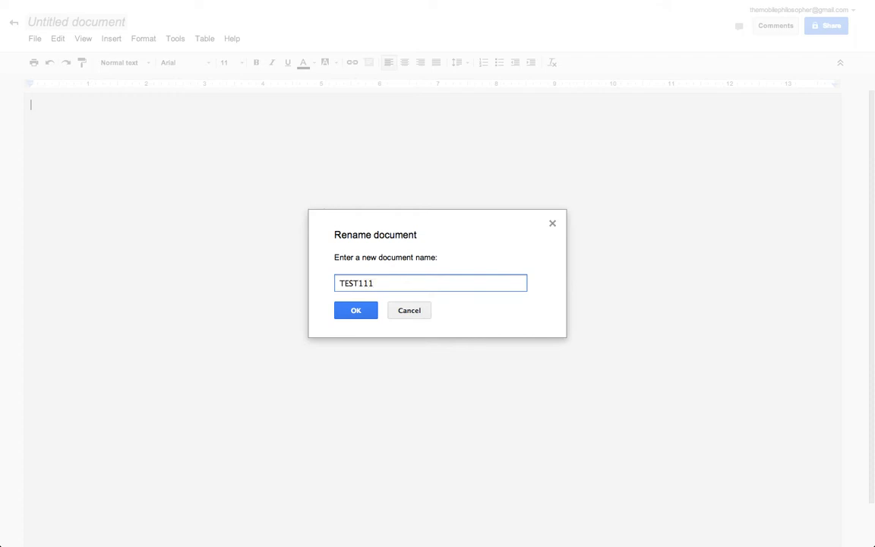
pyautogui.write('111')
pyautogui.press('Return')
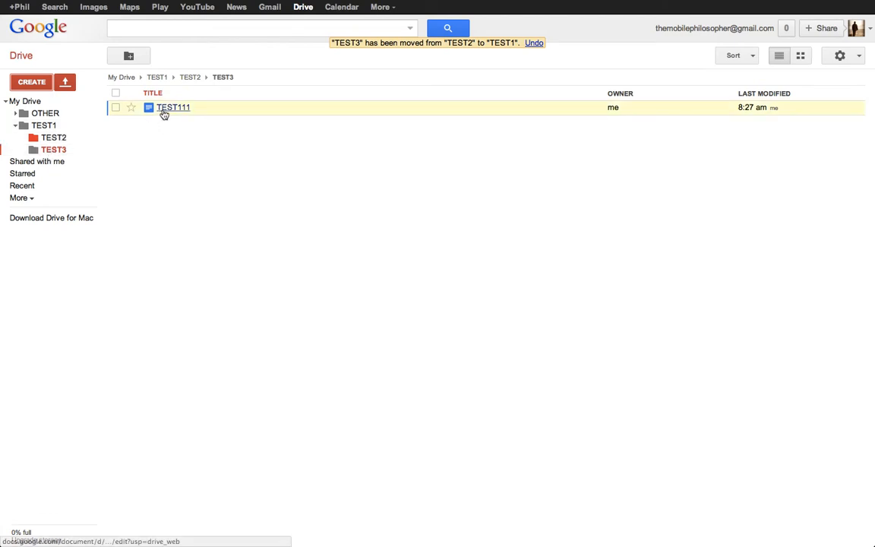
# Step: Move the TEST111 document from TEST3 into the TEST2 folder under TEST1
pyautogui.moveTo(170, 113); pyautogui.dragTo(34, 153)
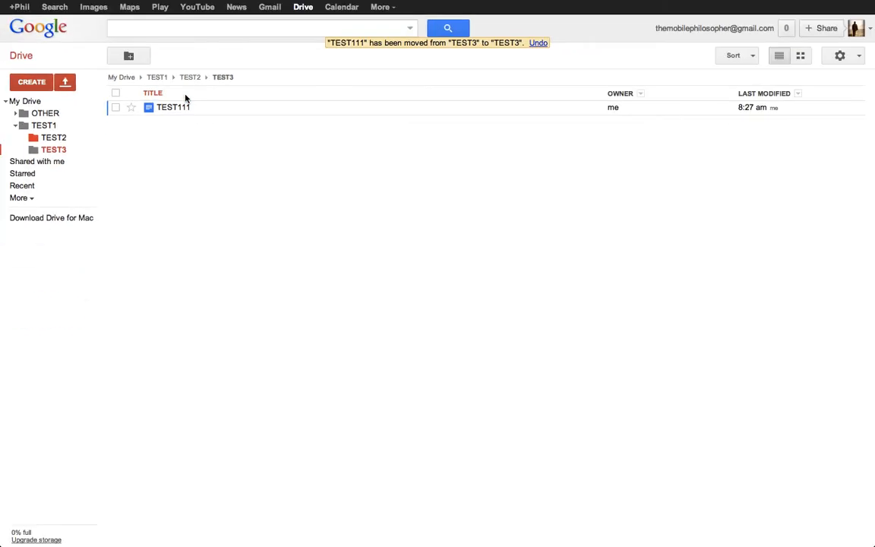
pyautogui.click(115, 109)
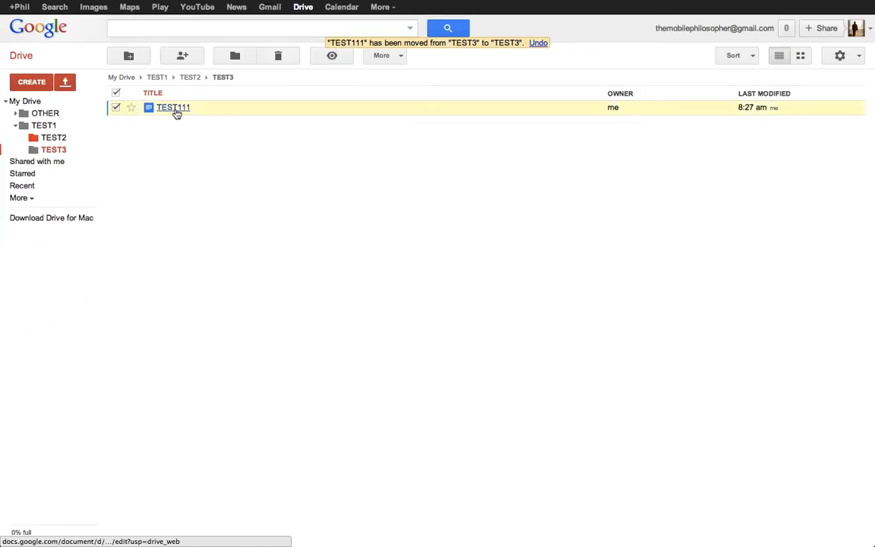
pyautogui.click(400, 57)
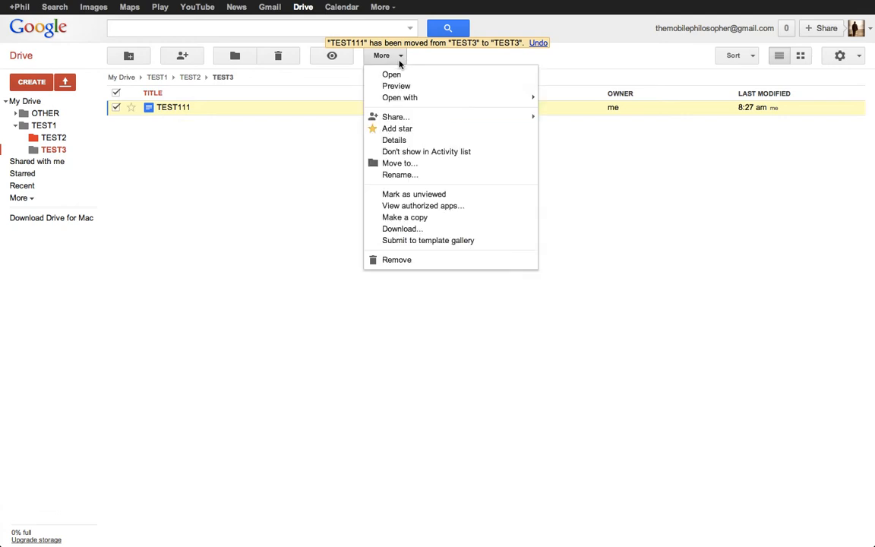
pyautogui.click(392, 163)
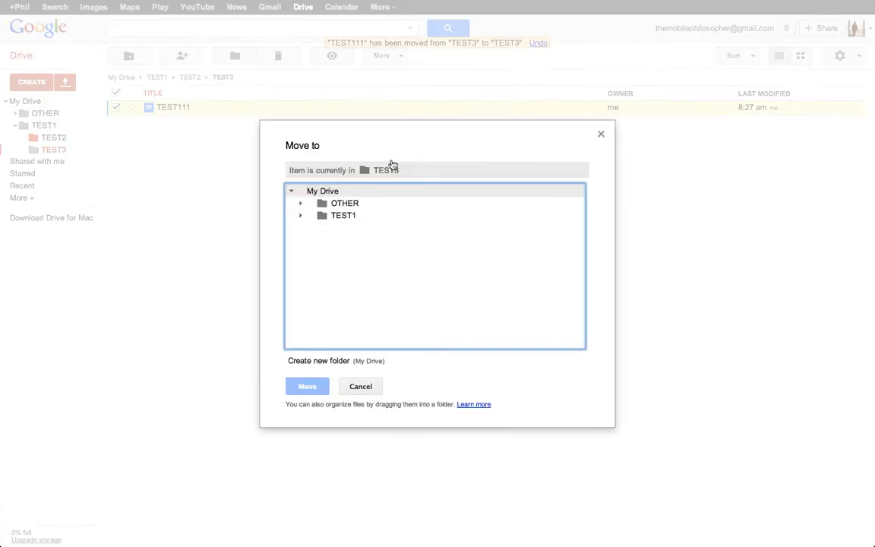
pyautogui.click(302, 217)
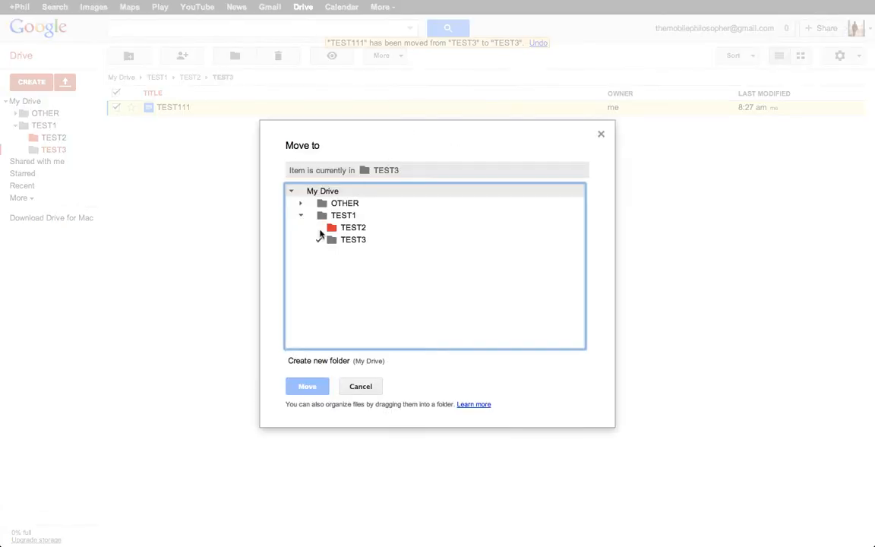
pyautogui.click(322, 229)
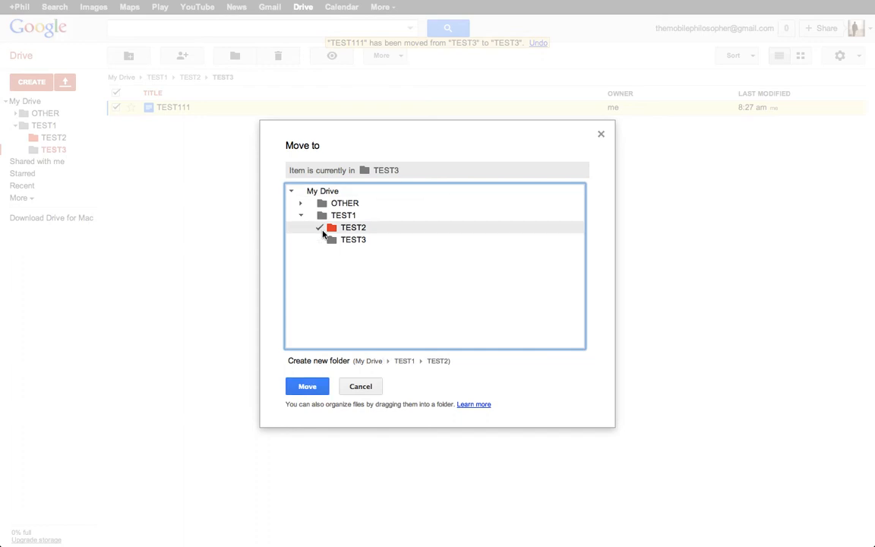
pyautogui.click(312, 388)
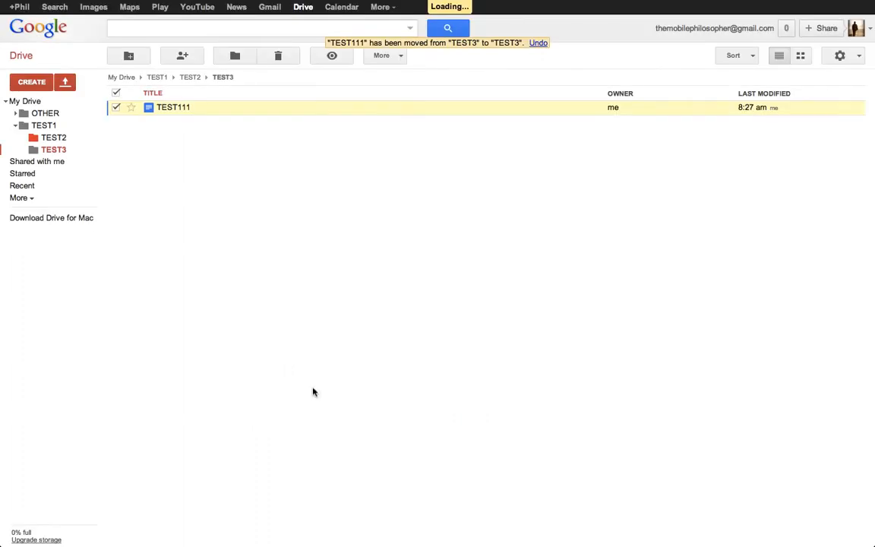
# Step: Open the TEST2 folder under TEST1
pyautogui.click(52, 139)
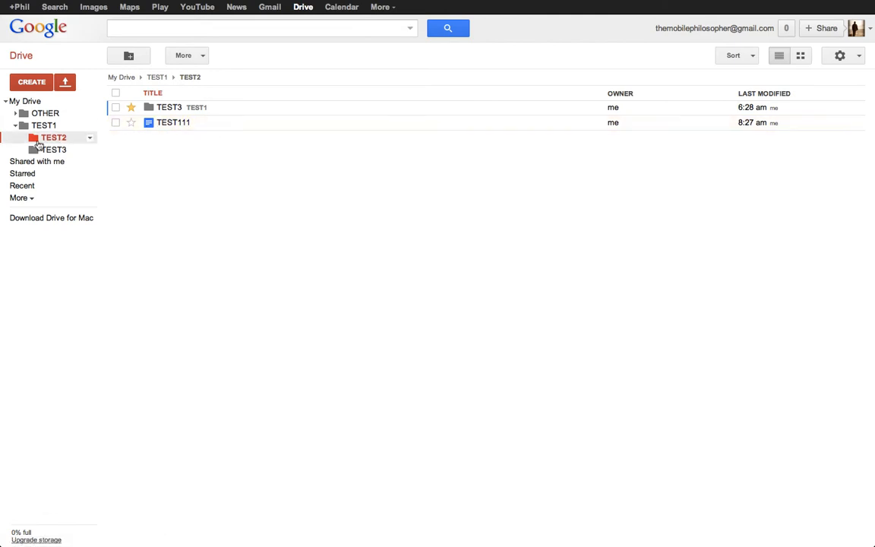
pyautogui.click(116, 124)
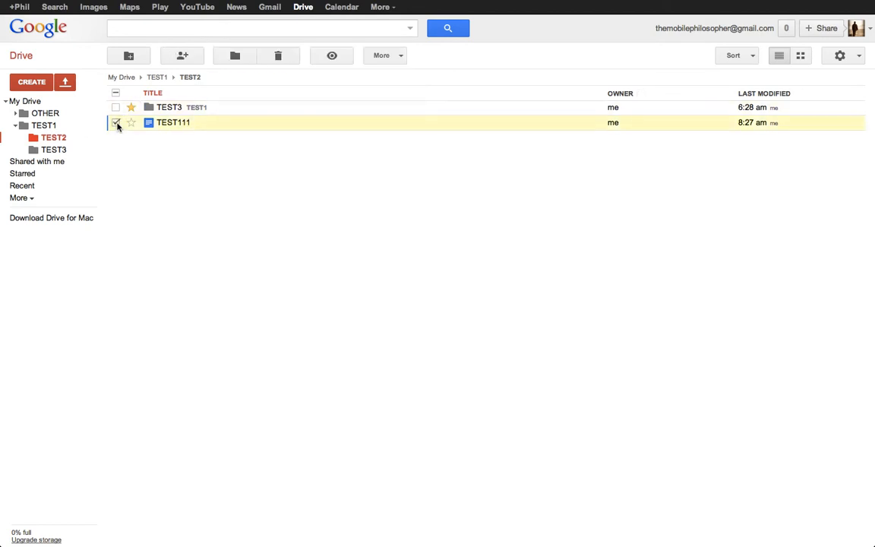
pyautogui.click(376, 60)
pyautogui.click(405, 179)
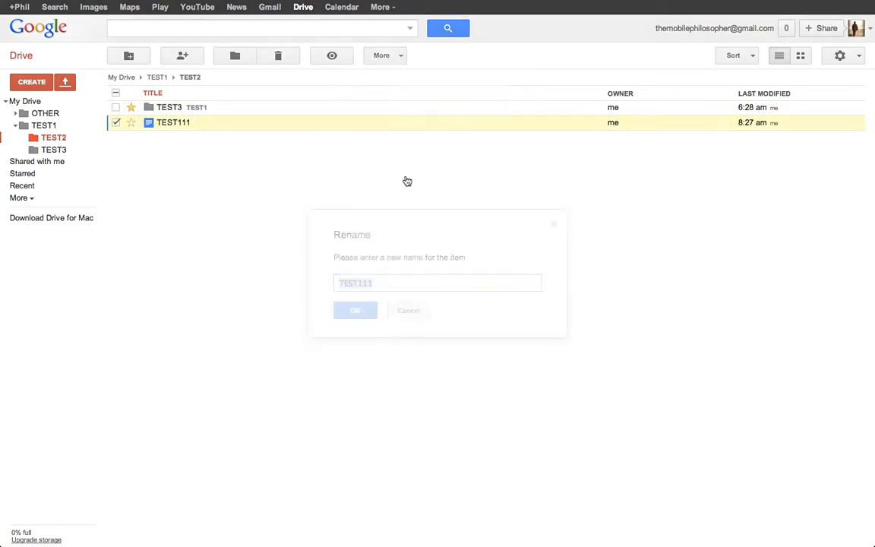
pyautogui.click(410, 316)
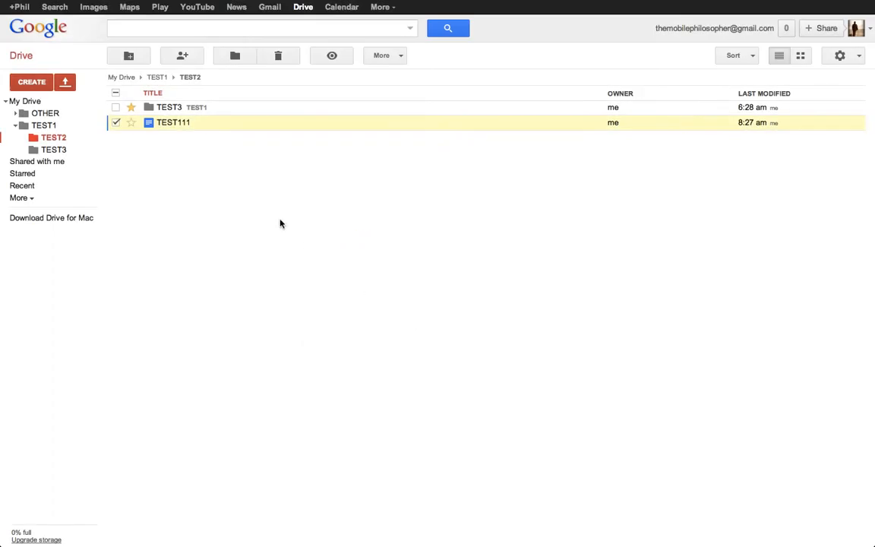
pyautogui.click(115, 107)
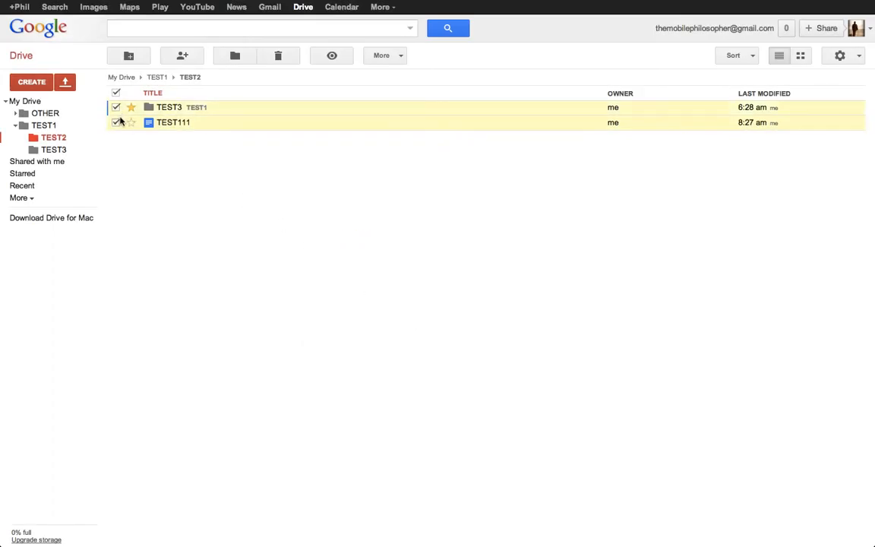
pyautogui.click(117, 122)
pyautogui.click(349, 56)
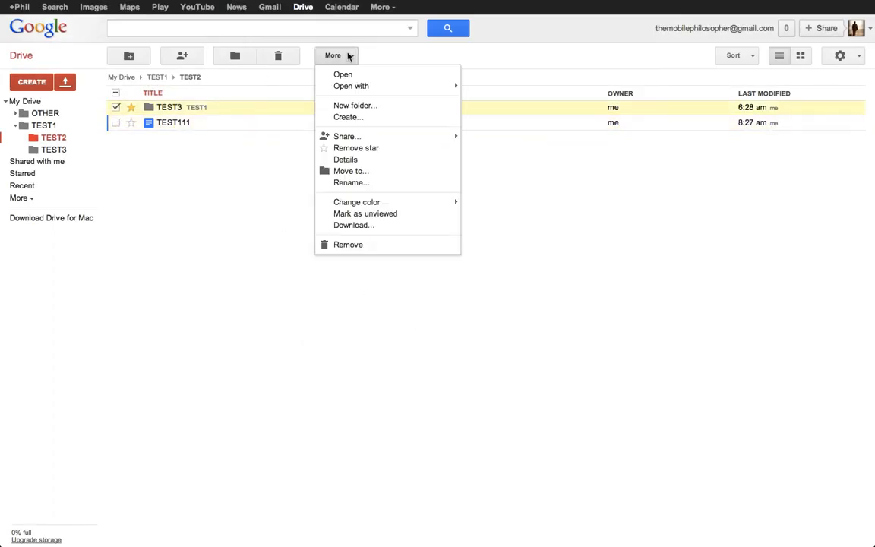
pyautogui.click(364, 184)
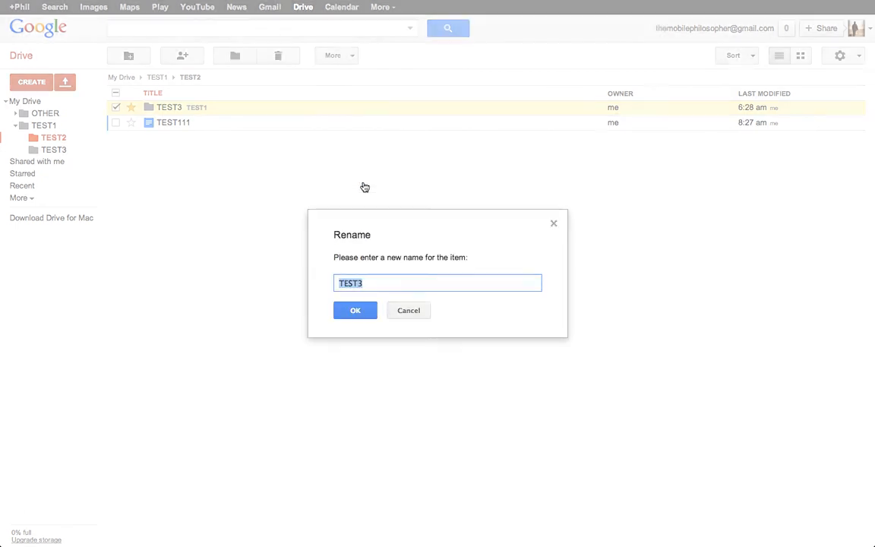
pyautogui.click(425, 315)
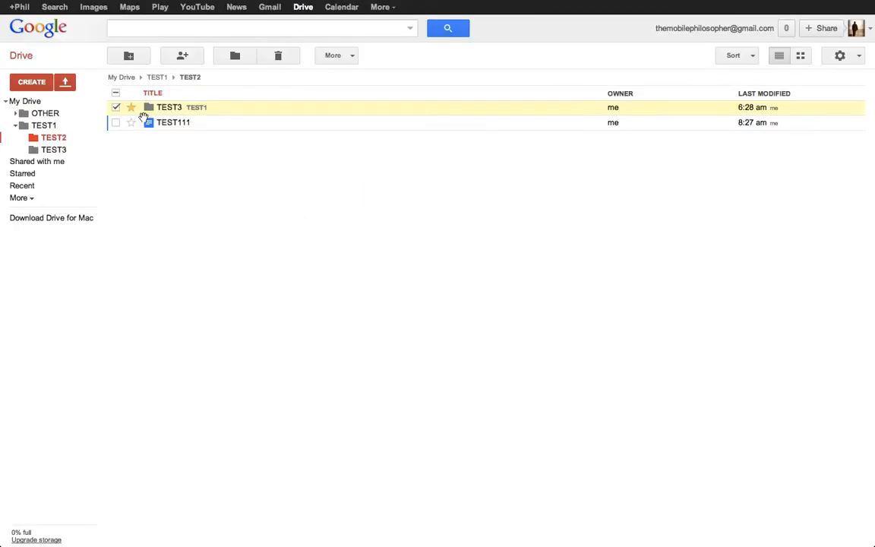
# Step: Deselect the TEST3 folder and star the TEST111 document in the TEST2 folder
pyautogui.click(115, 110)
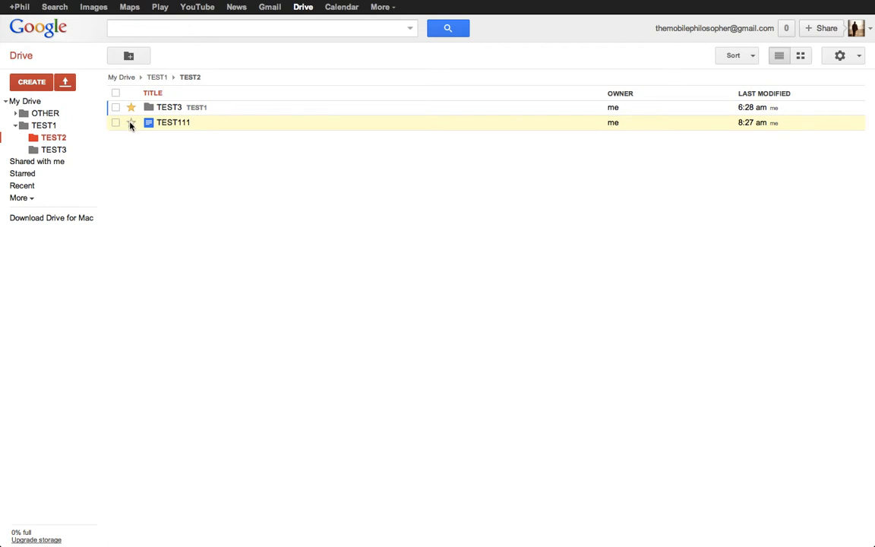
pyautogui.click(131, 123)
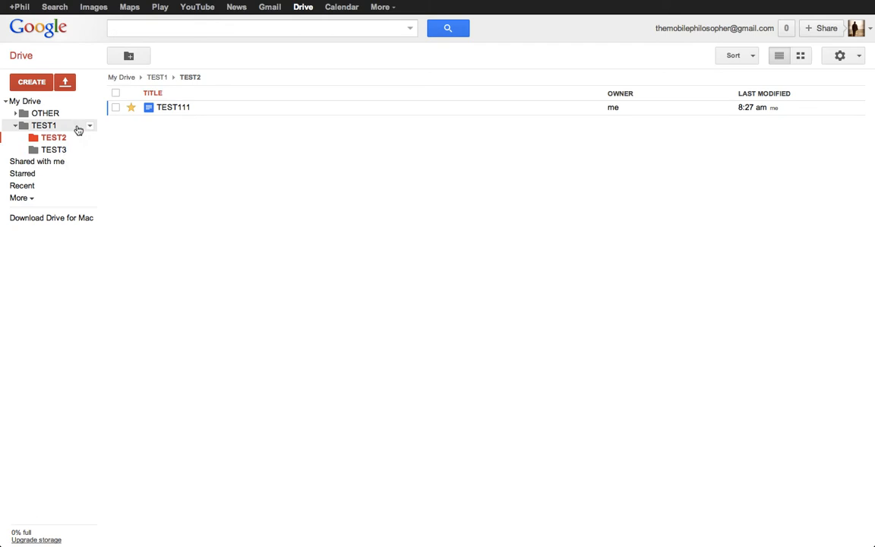
# Step: Search Drive for TEST111 with the file type limited to text documents
pyautogui.click(197, 28)
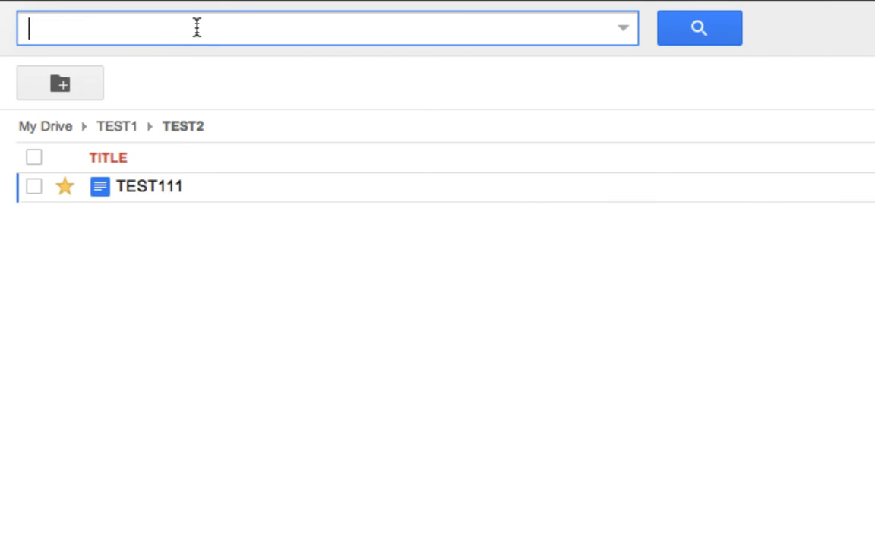
pyautogui.click(622, 33)
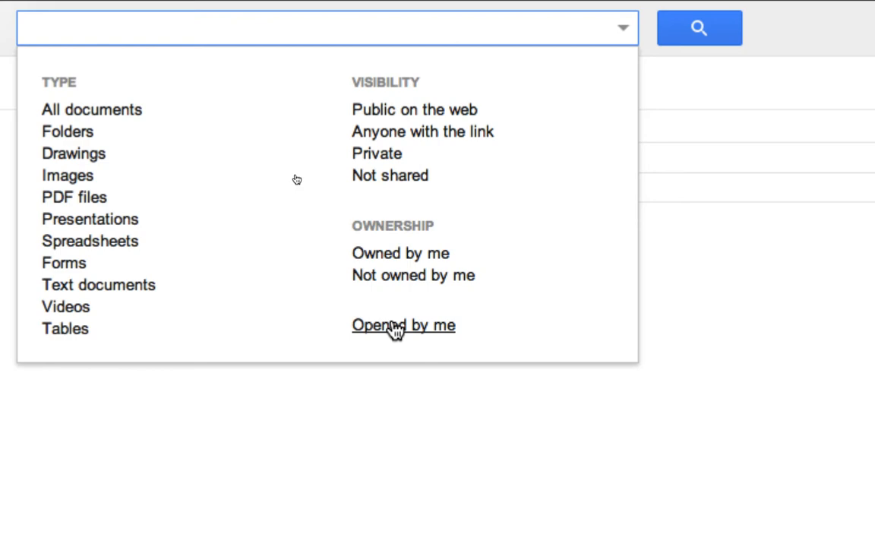
pyautogui.click(93, 286)
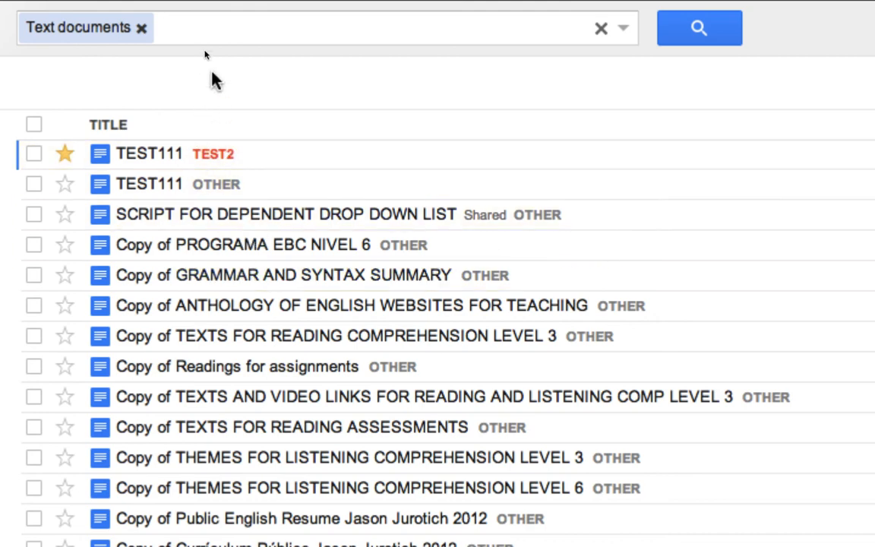
pyautogui.click(206, 27)
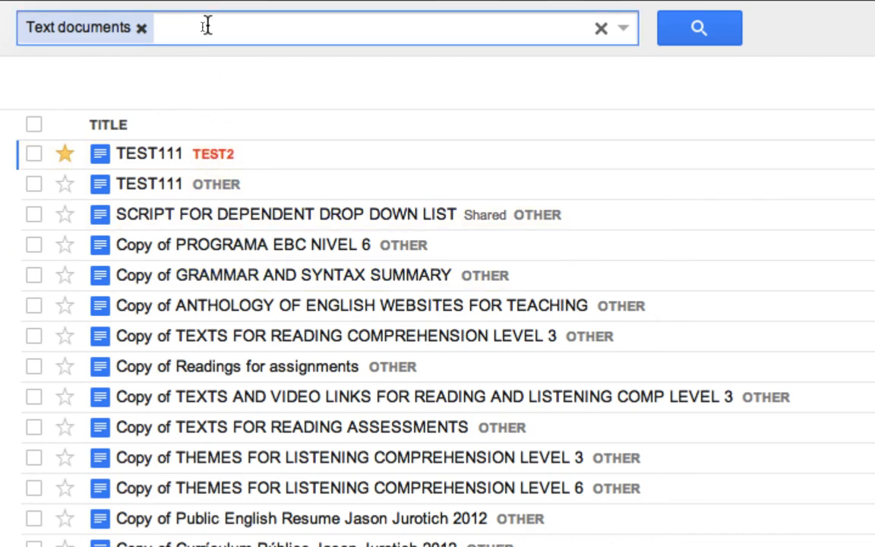
pyautogui.write('TEST')
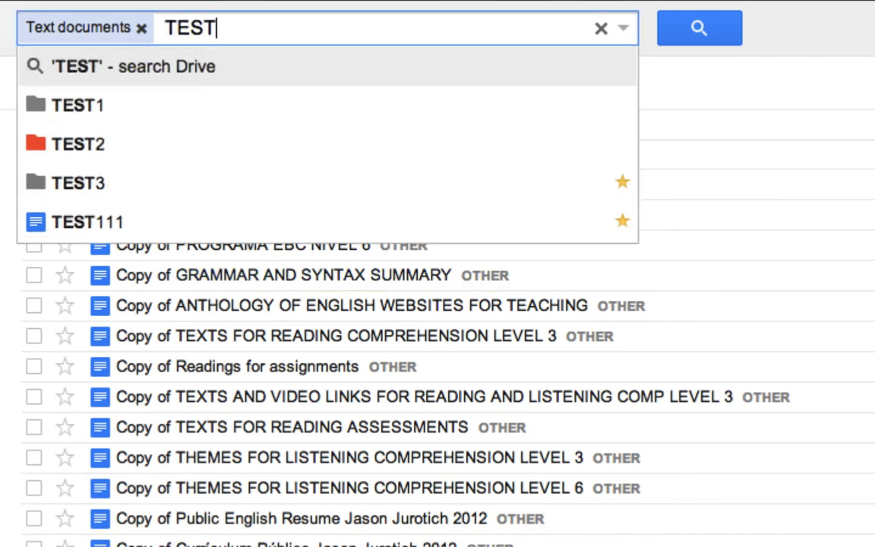
pyautogui.write('111')
pyautogui.press('Return')
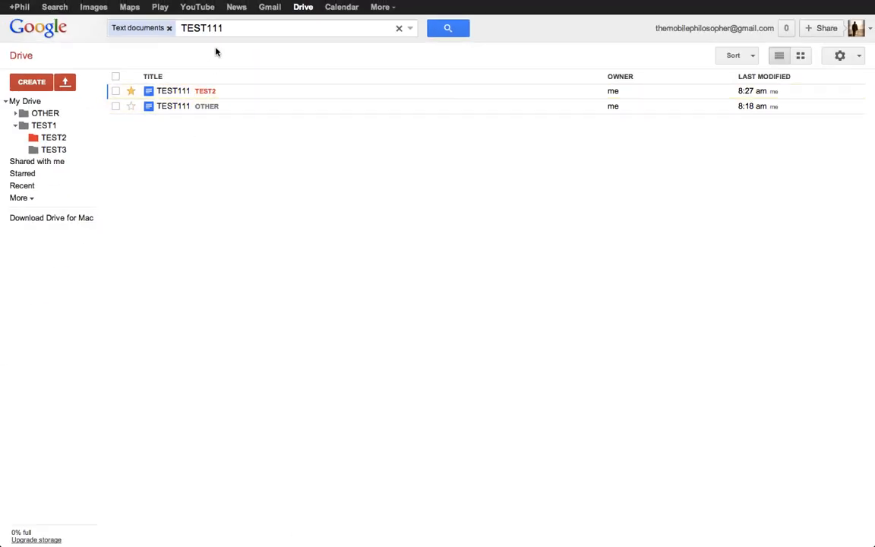
# Step: Remove the Text documents filter from the TEST111 search and leave the search for the TEST2 folder
pyautogui.click(170, 28)
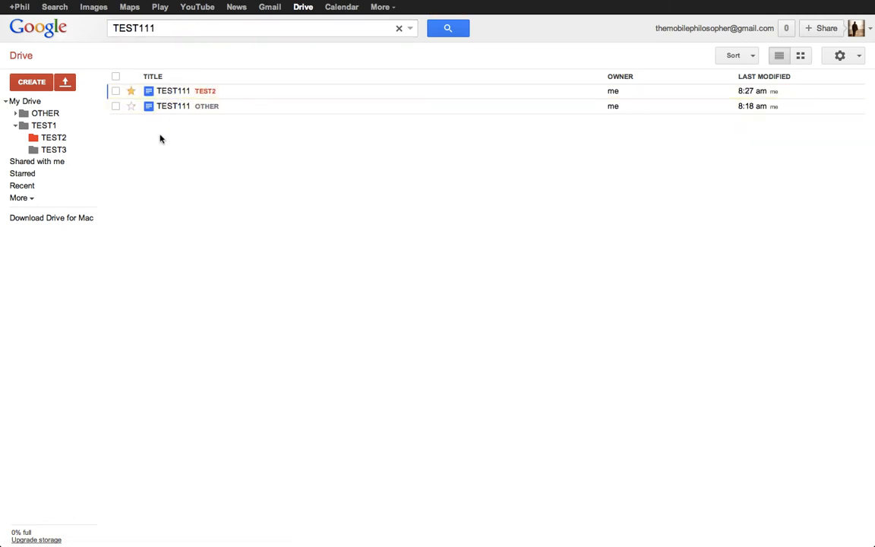
pyautogui.click(159, 30)
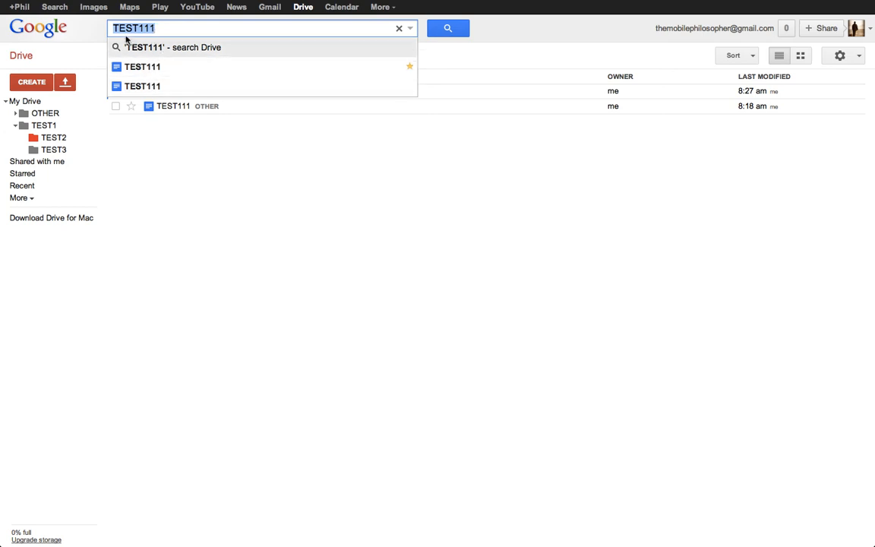
pyautogui.click(140, 86)
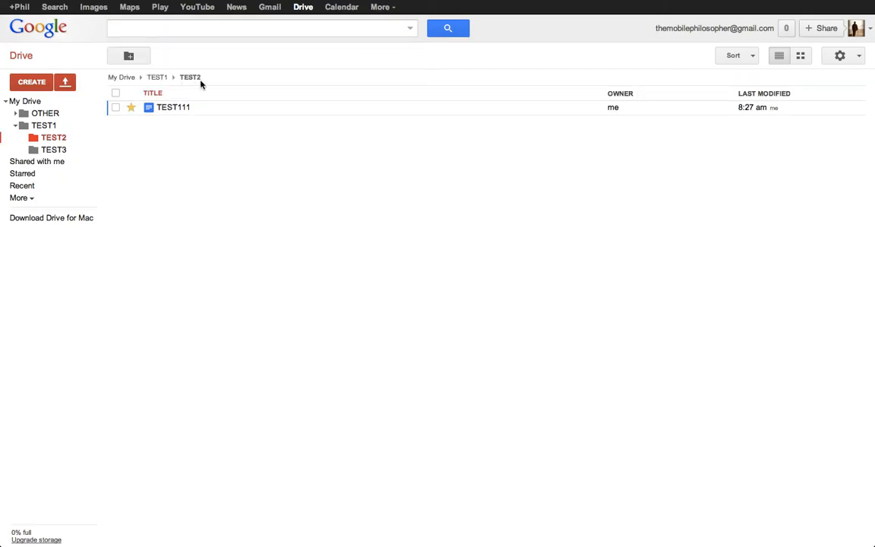
pyautogui.click(153, 29)
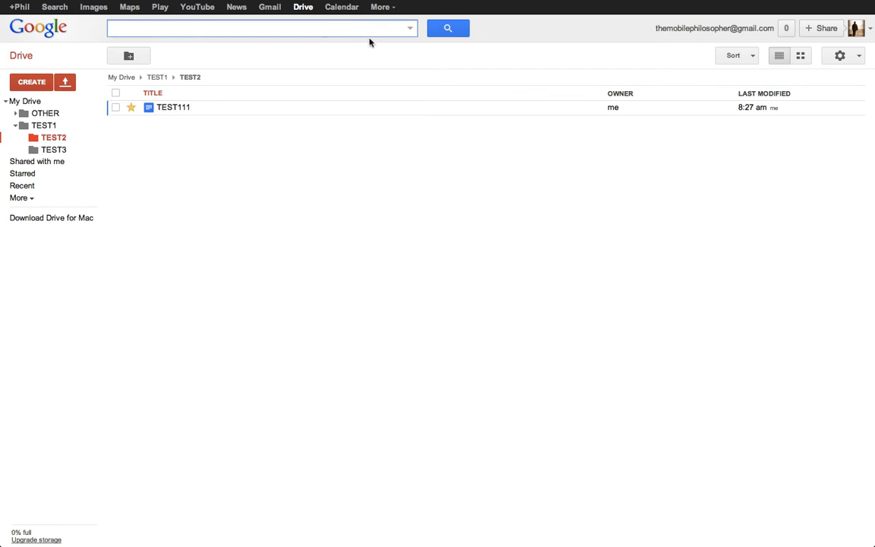
pyautogui.click(411, 30)
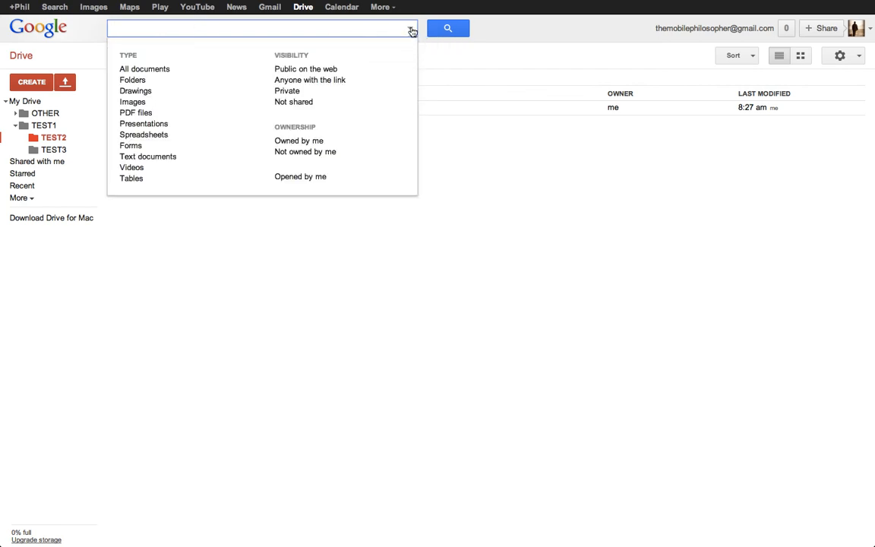
pyautogui.click(412, 31)
pyautogui.click(195, 30)
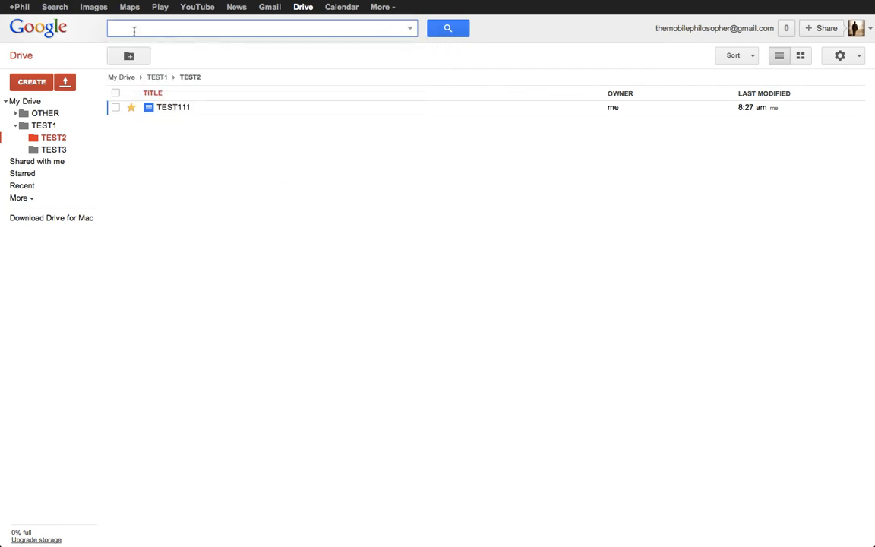